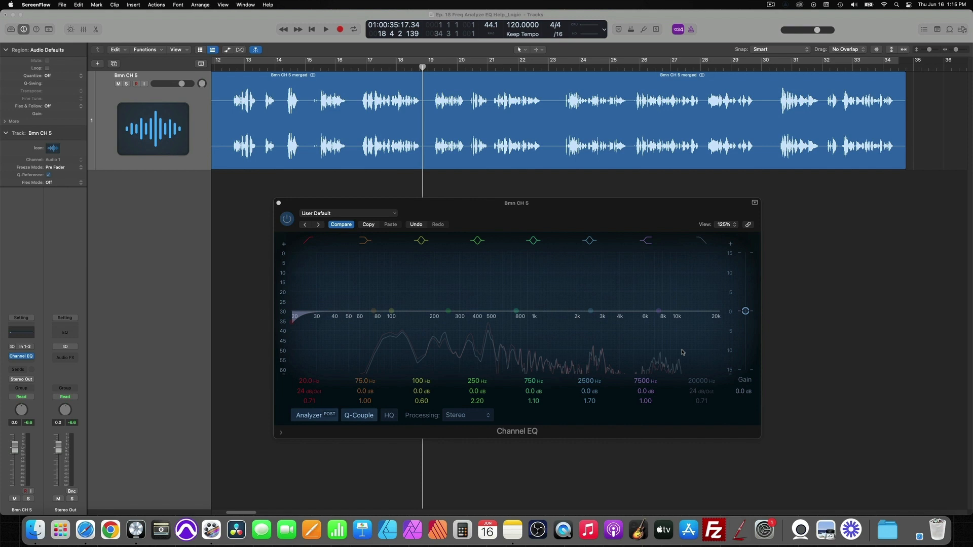
pyautogui.moveTo(614, 211); pyautogui.dragTo(603, 194)
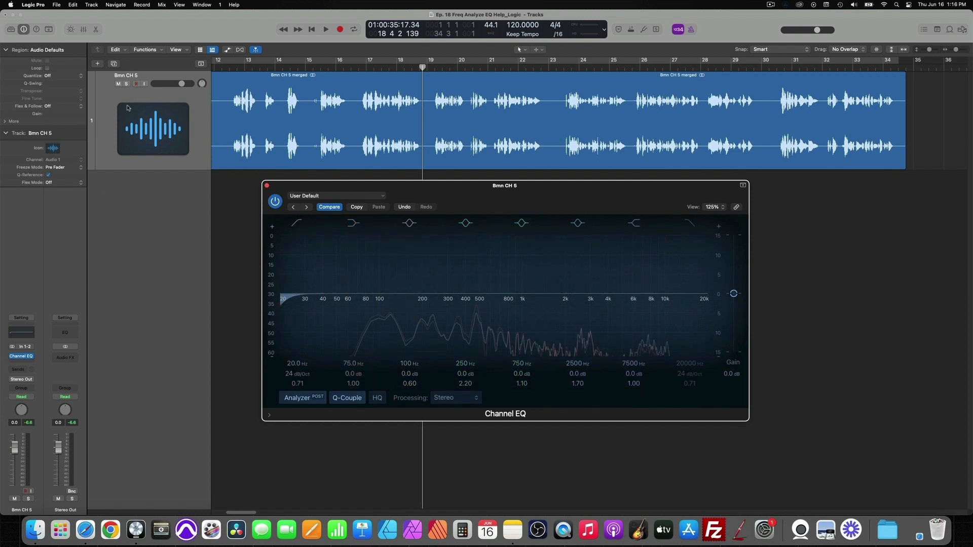
pyautogui.moveTo(617, 197)
pyautogui.mouseDown()
pyautogui.moveTo(624, 177)
pyautogui.moveTo(633, 203)
pyautogui.mouseUp()
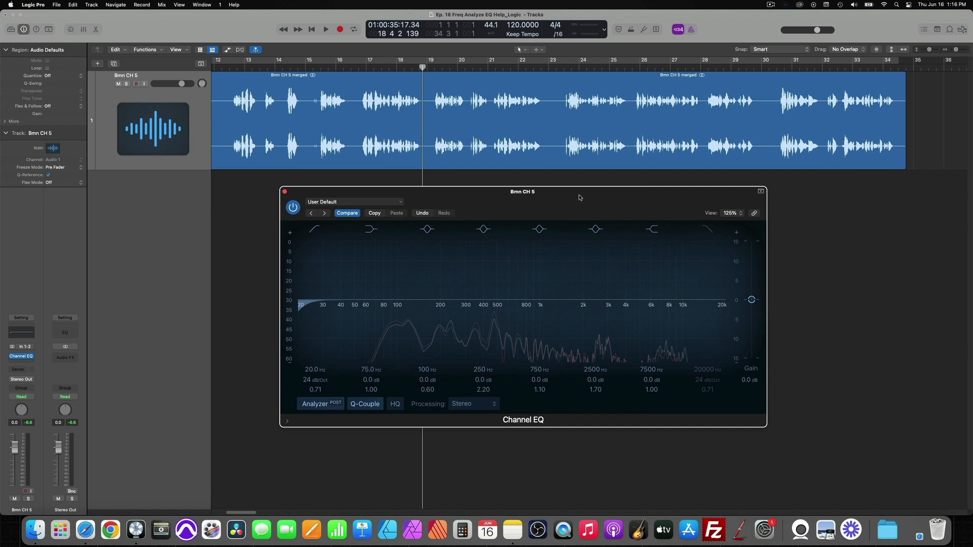
pyautogui.moveTo(580, 198); pyautogui.dragTo(567, 149)
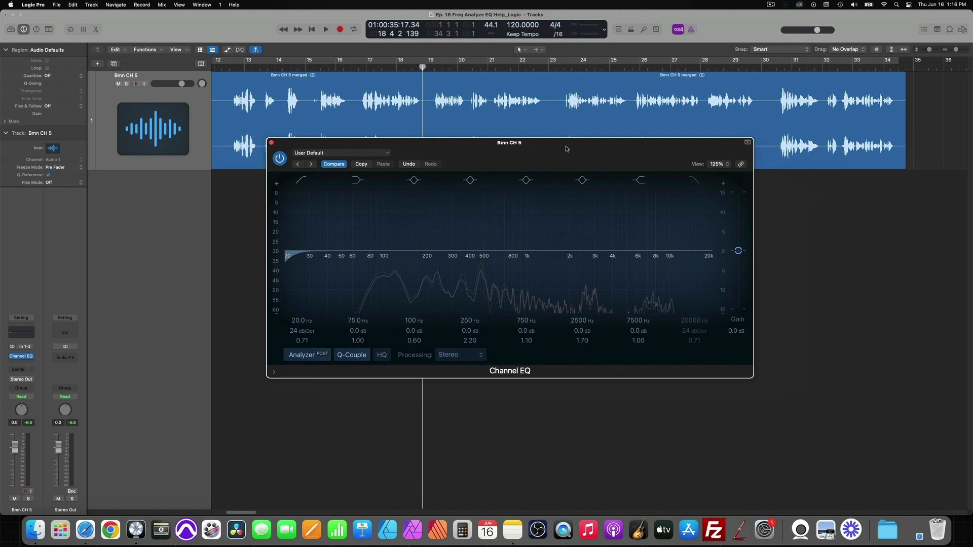
pyautogui.moveTo(566, 149)
pyautogui.mouseDown()
pyautogui.moveTo(532, 182)
pyautogui.moveTo(562, 158)
pyautogui.mouseUp()
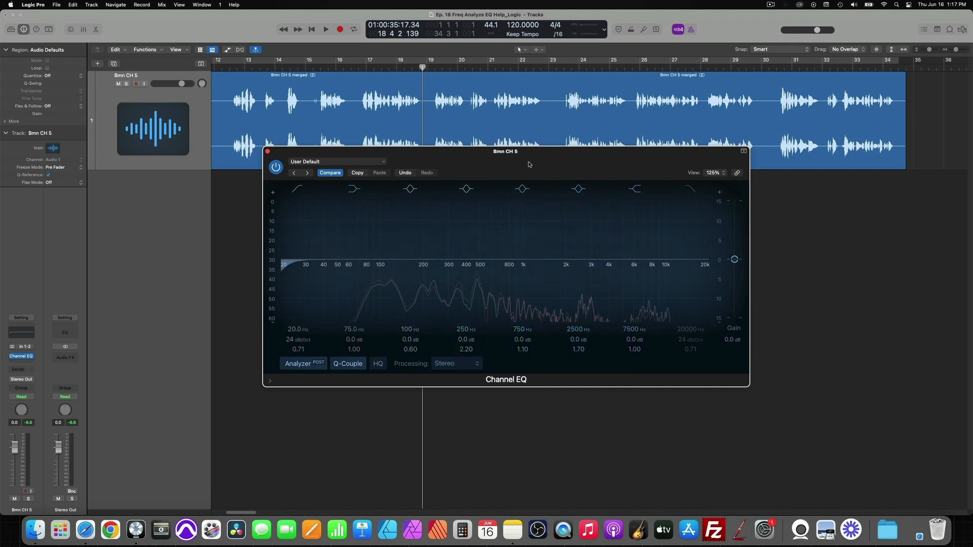
pyautogui.moveTo(529, 164); pyautogui.dragTo(529, 192)
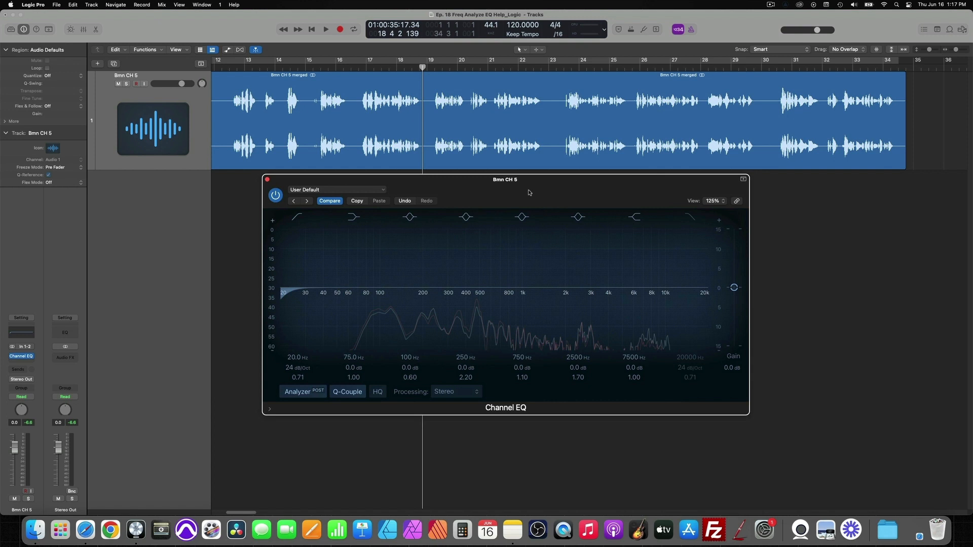
pyautogui.moveTo(633, 186); pyautogui.dragTo(631, 186)
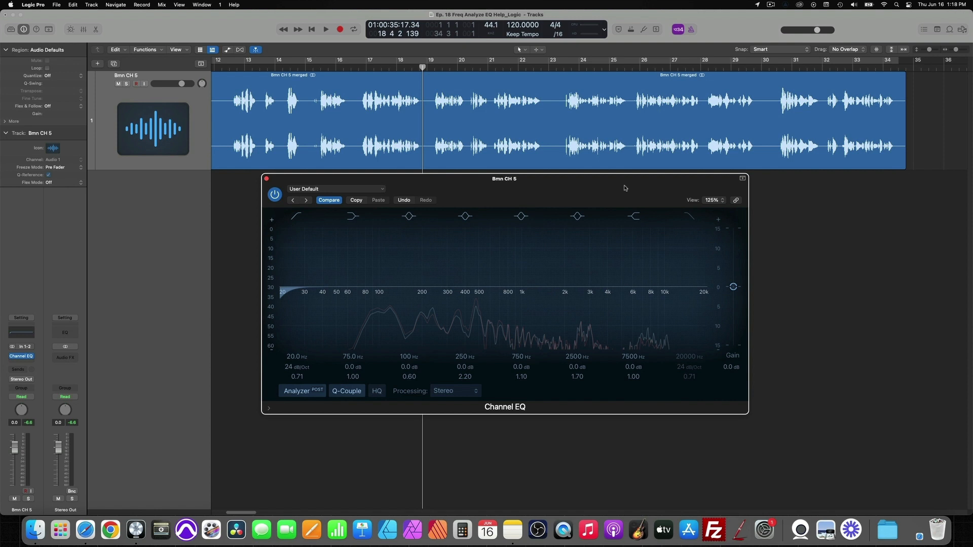
pyautogui.moveTo(625, 188); pyautogui.dragTo(624, 186)
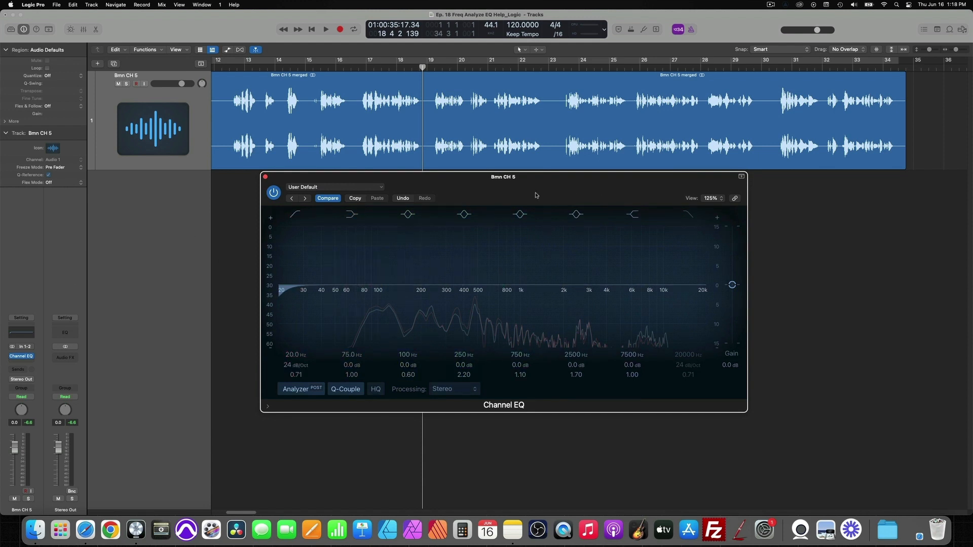
pyautogui.moveTo(536, 196); pyautogui.dragTo(548, 129)
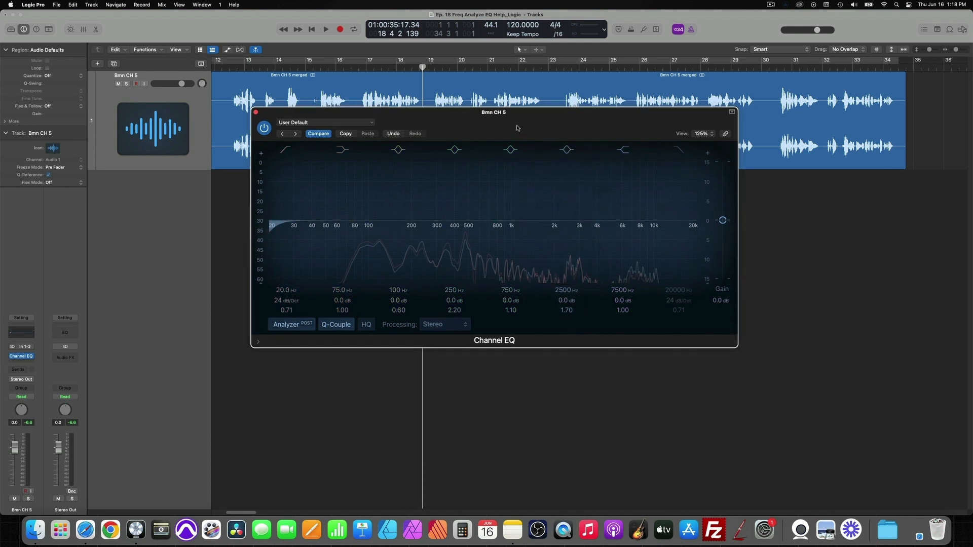
pyautogui.moveTo(518, 126); pyautogui.dragTo(517, 143)
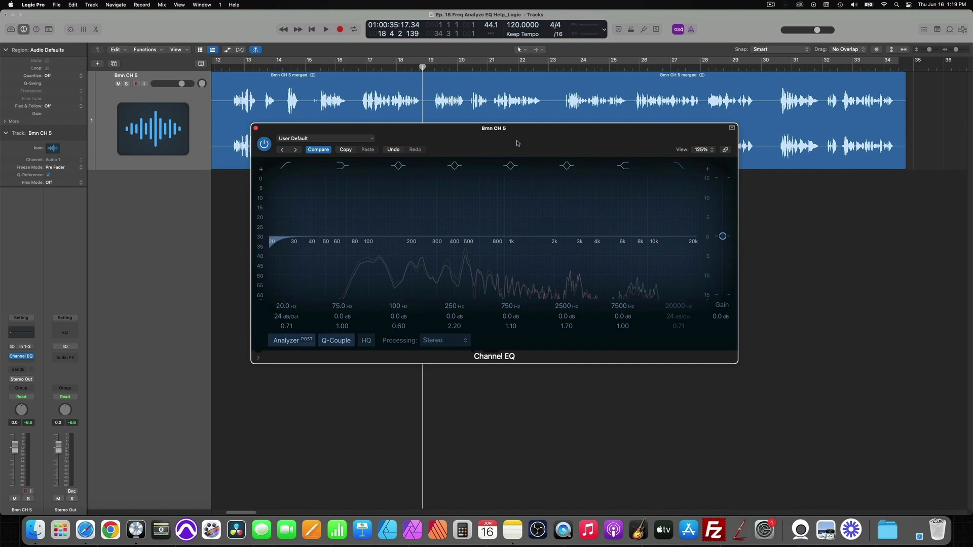
pyautogui.moveTo(517, 144)
pyautogui.mouseDown()
pyautogui.moveTo(534, 145)
pyautogui.moveTo(517, 129)
pyautogui.mouseUp()
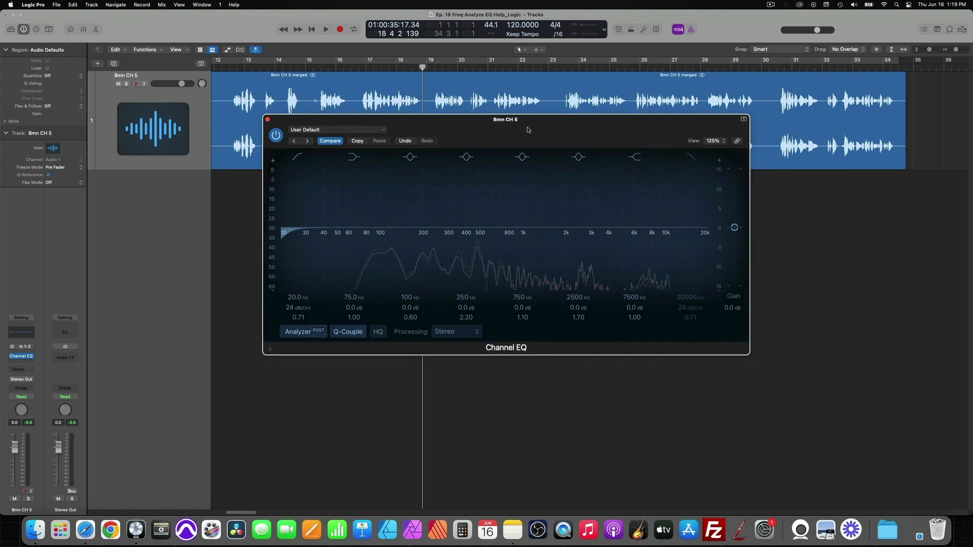
pyautogui.moveTo(529, 130); pyautogui.dragTo(534, 200)
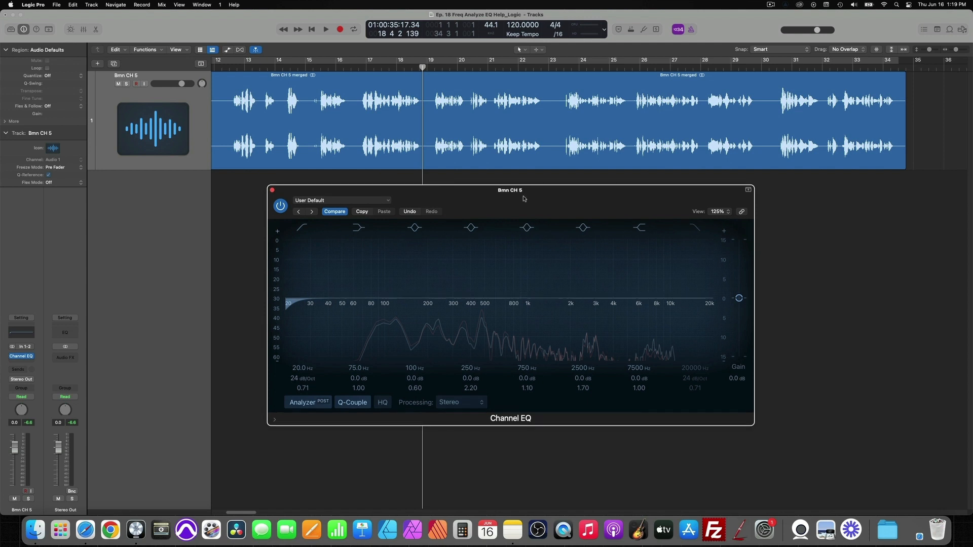
# Step: Move the Channel EQ window clear of the upper waveform and play the vocal recording to examine its frequency spectrum
pyautogui.moveTo(519, 199); pyautogui.dragTo(531, 168)
pyautogui.press('space')
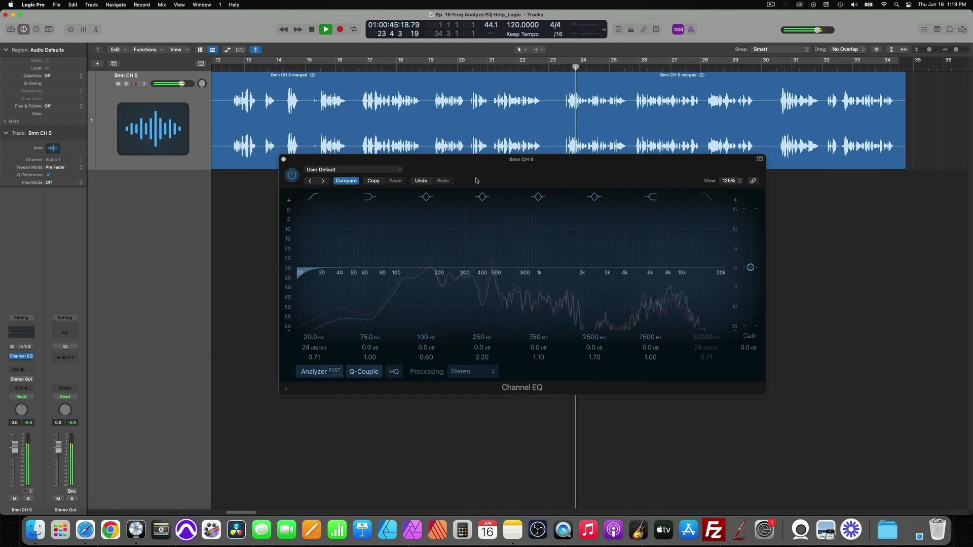
pyautogui.press('space')
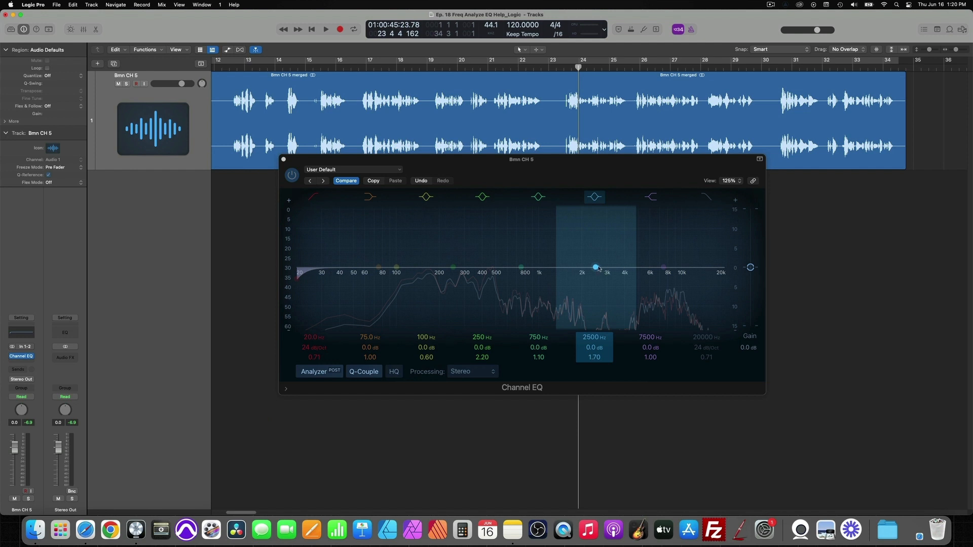
# Step: Boost the 2500 Hz band to +3.8 dB at 3500 Hz with a Q of 1.20, and audition it
pyautogui.moveTo(598, 268); pyautogui.dragTo(618, 254)
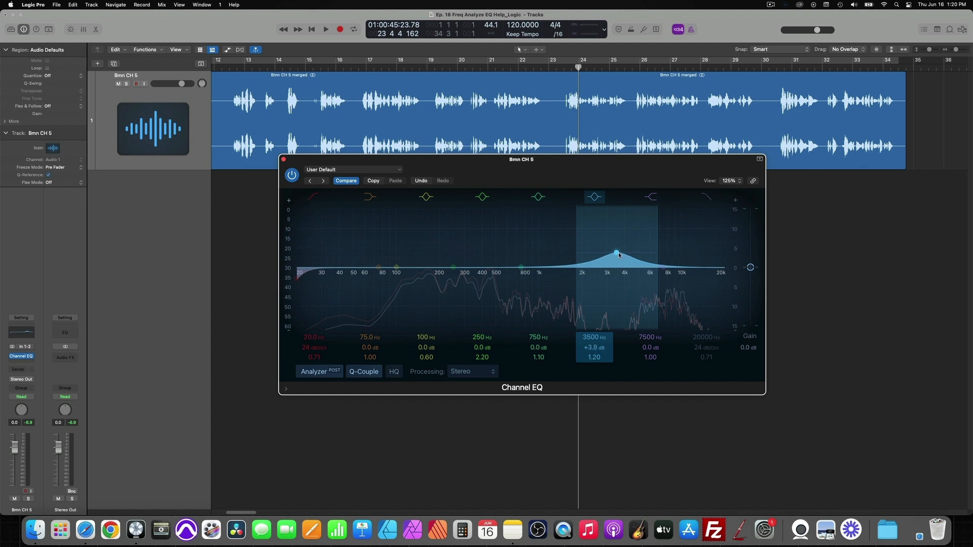
pyautogui.press('space')
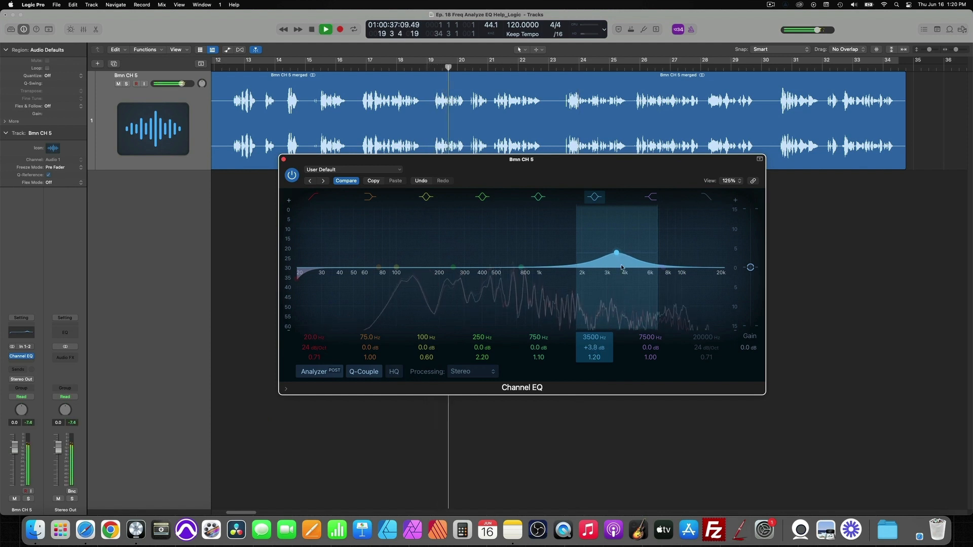
pyautogui.click(659, 357)
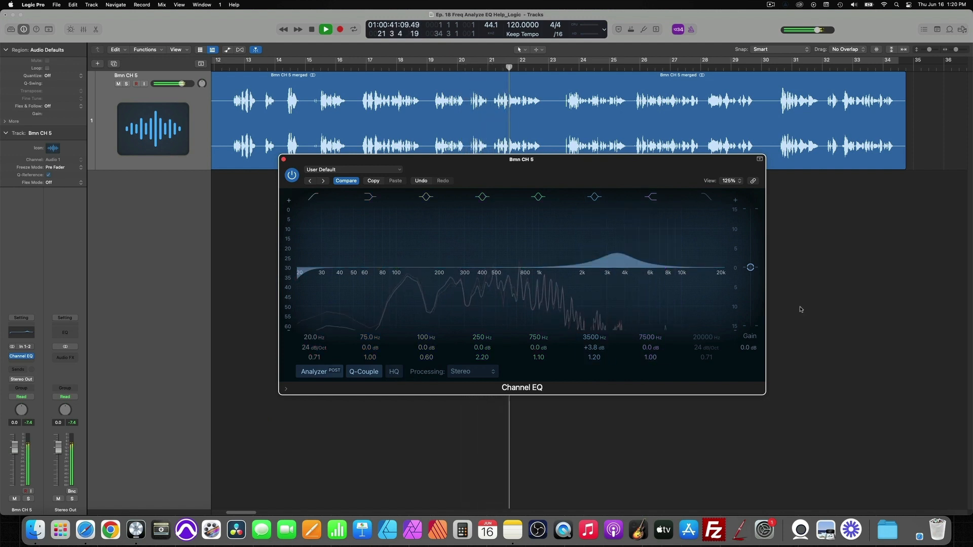
pyautogui.press('space')
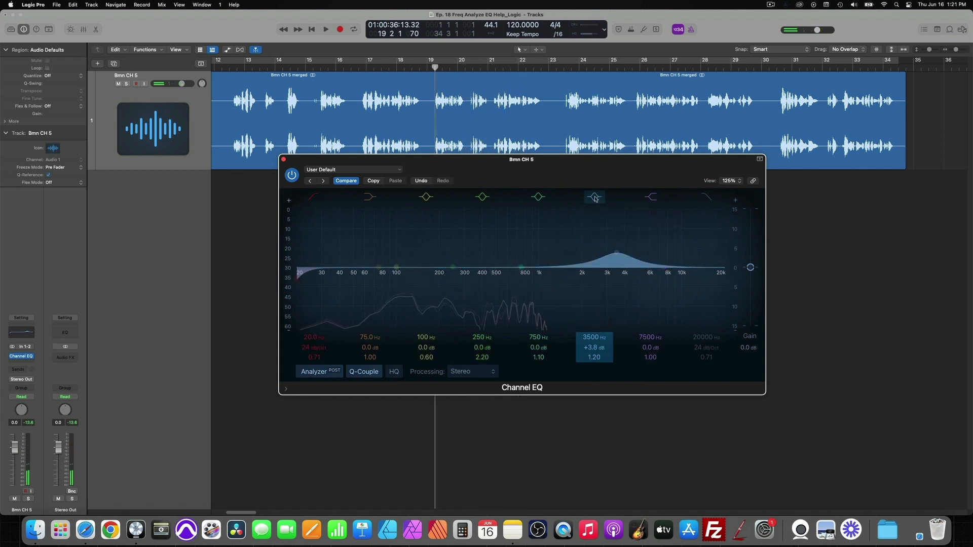
# Step: Bypass and re-enable the 3500 Hz band, playing the recording in both states to compare the boost
pyautogui.click(595, 198)
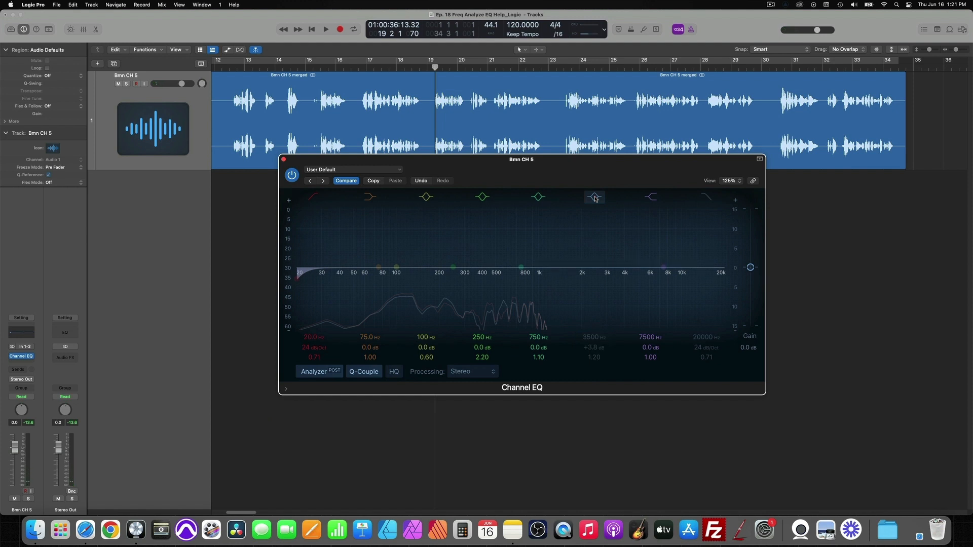
pyautogui.press('space')
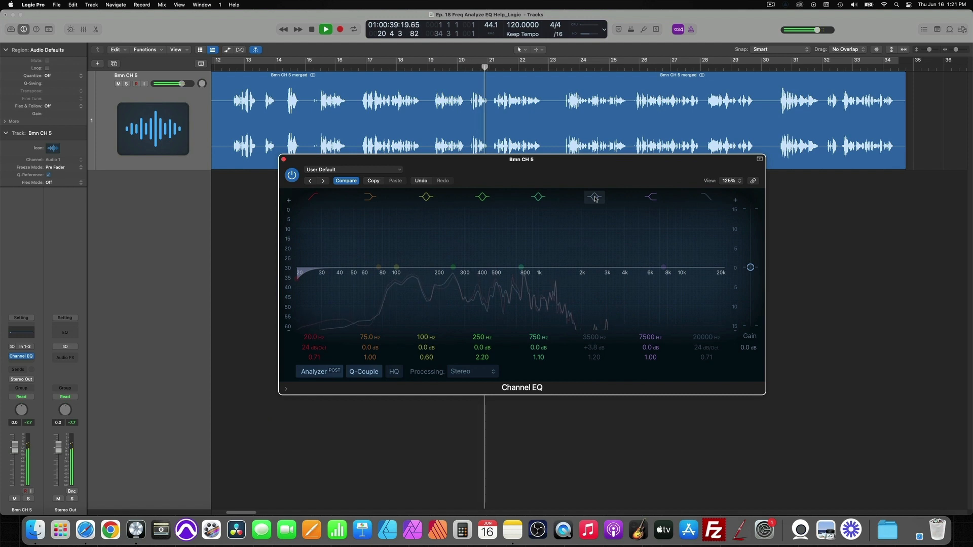
pyautogui.press('space')
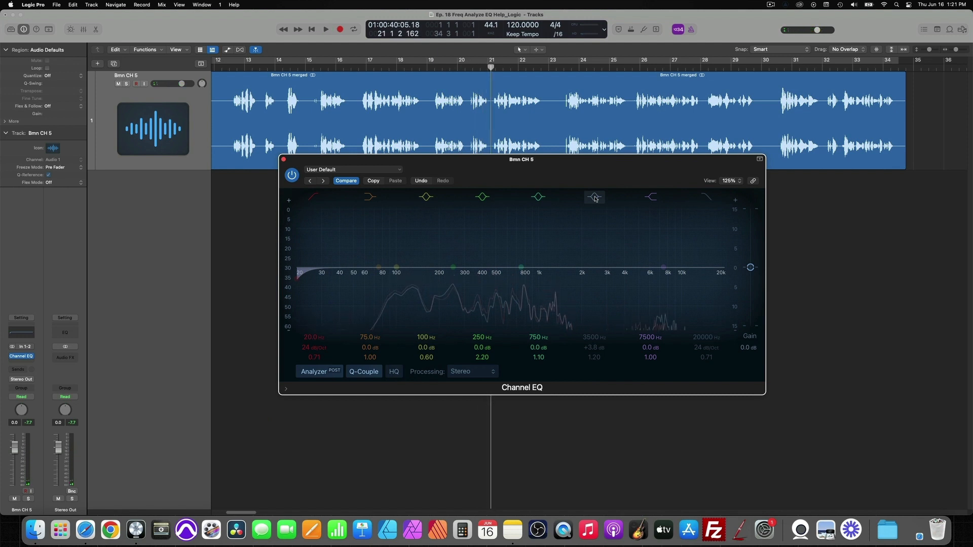
pyautogui.press('space')
pyautogui.click(595, 198)
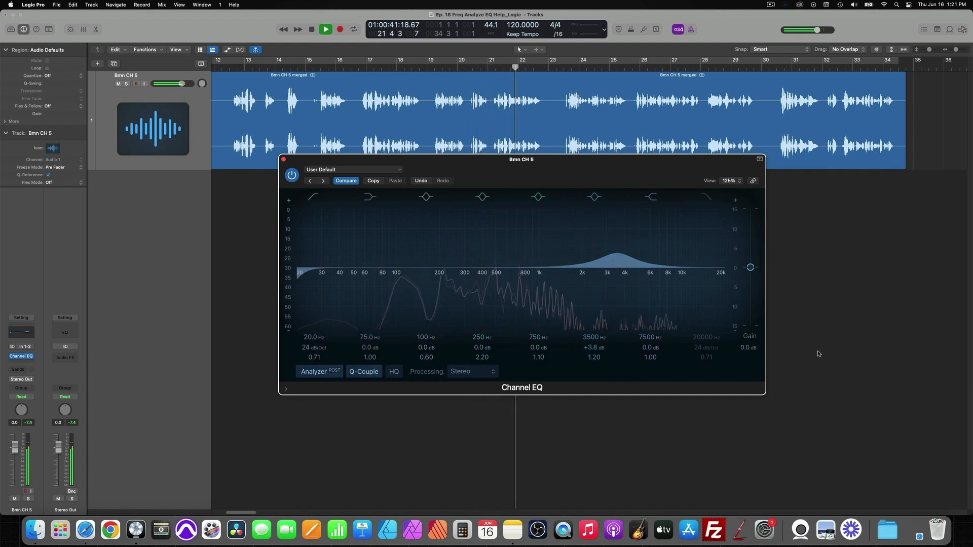
pyautogui.press('space')
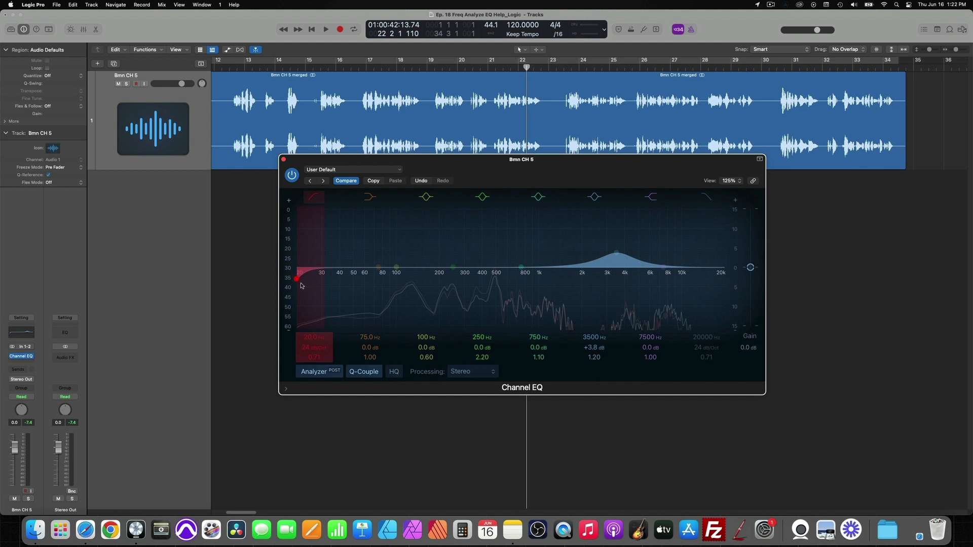
# Step: Raise the low-cut filter to 72.5 Hz with a Q of 0.67 while the recording plays
pyautogui.press('space')
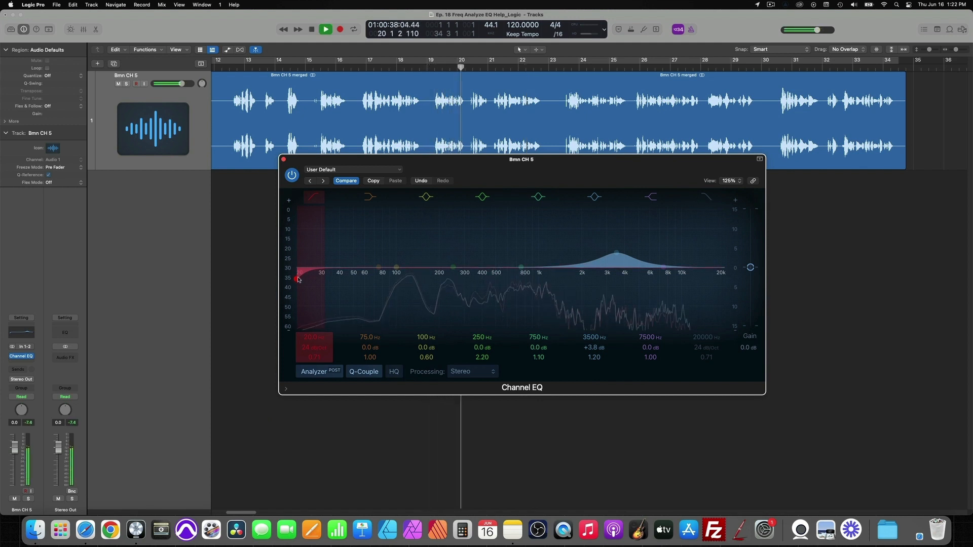
pyautogui.moveTo(299, 280); pyautogui.dragTo(377, 280)
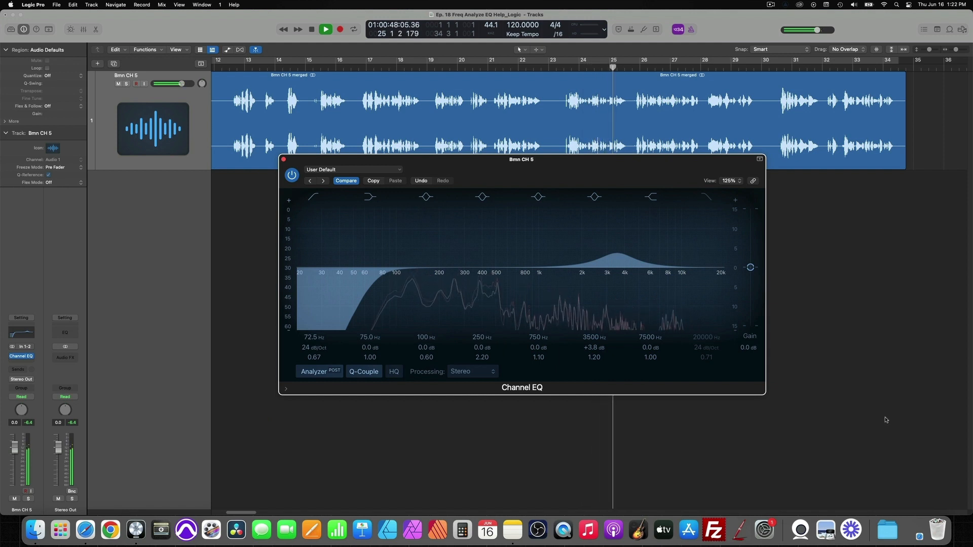
pyautogui.press('space')
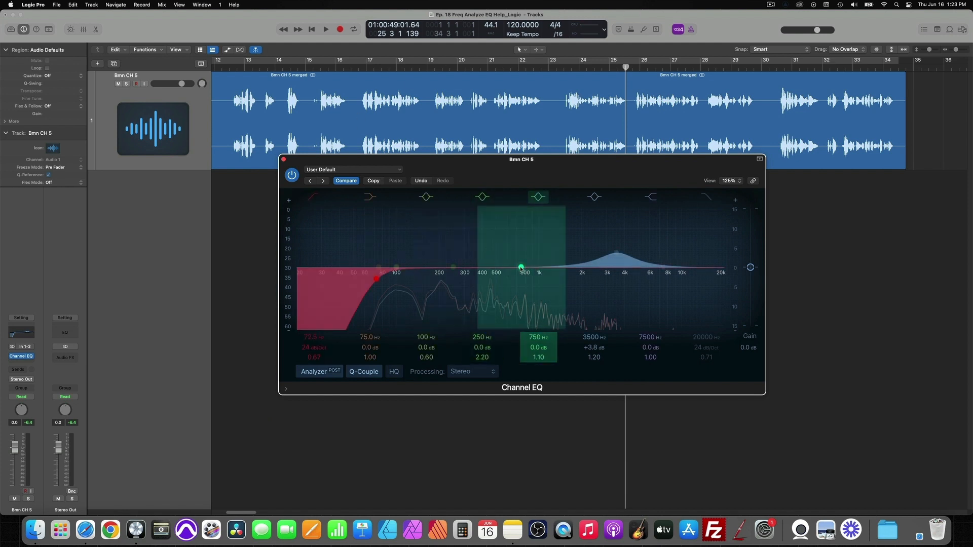
# Step: Shift the 750 Hz band to 438 Hz and boost it to +4.7 dB with a Q of 2.90, auditioning the problem area
pyautogui.moveTo(521, 268); pyautogui.dragTo(488, 267)
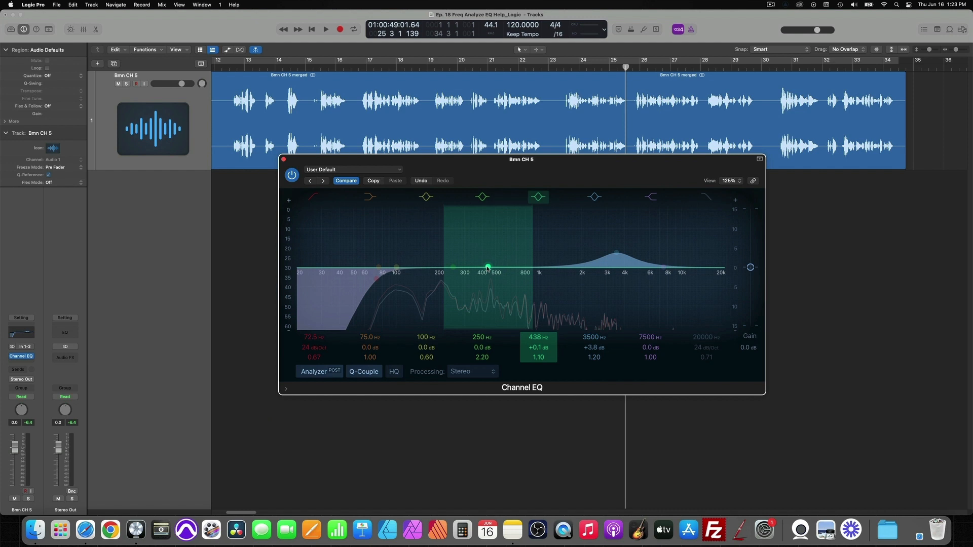
pyautogui.press('space')
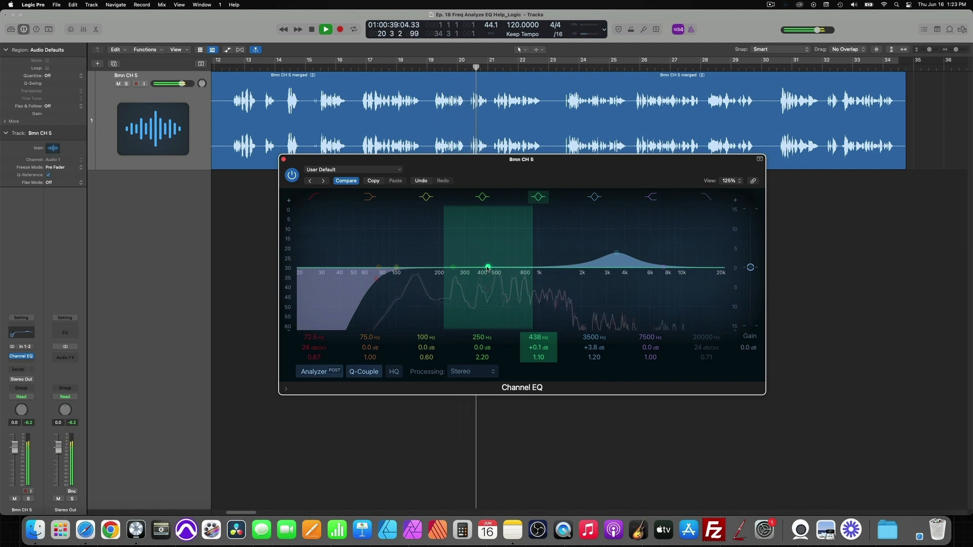
pyautogui.press('space')
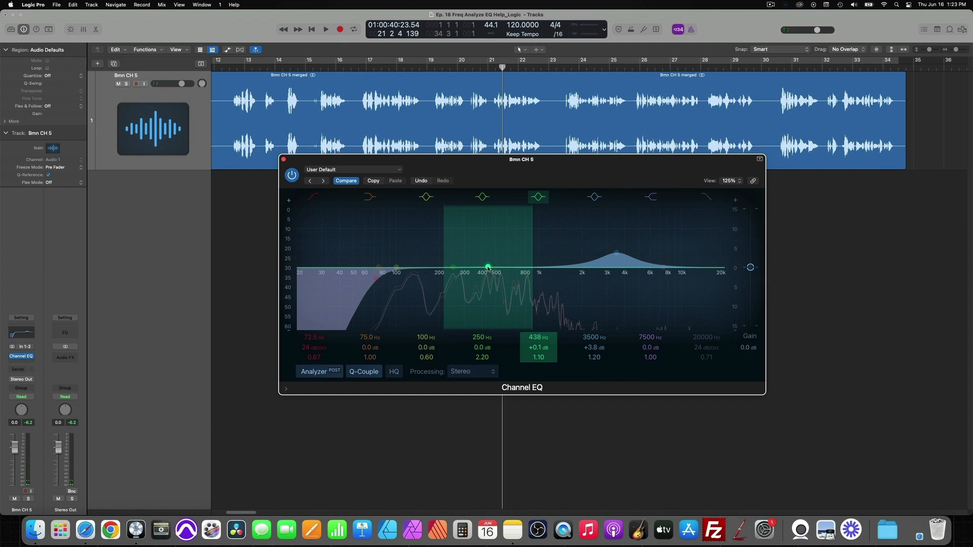
pyautogui.press('space')
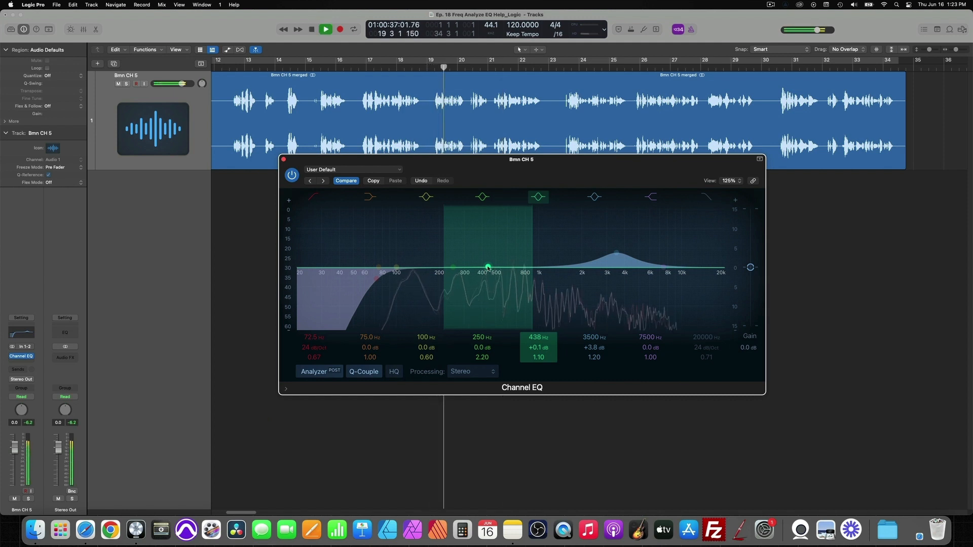
pyautogui.moveTo(488, 267); pyautogui.dragTo(488, 248)
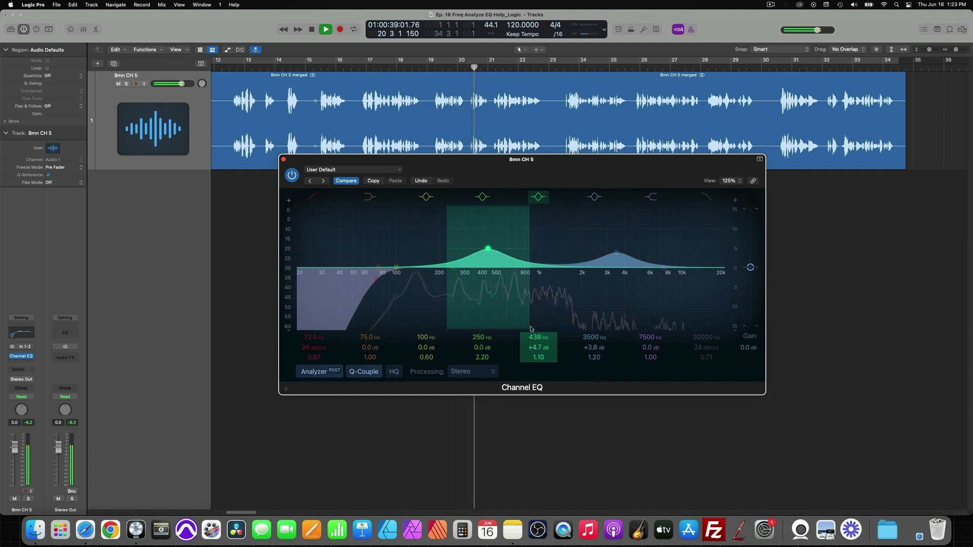
pyautogui.moveTo(538, 356); pyautogui.dragTo(539, 337)
pyautogui.press('space')
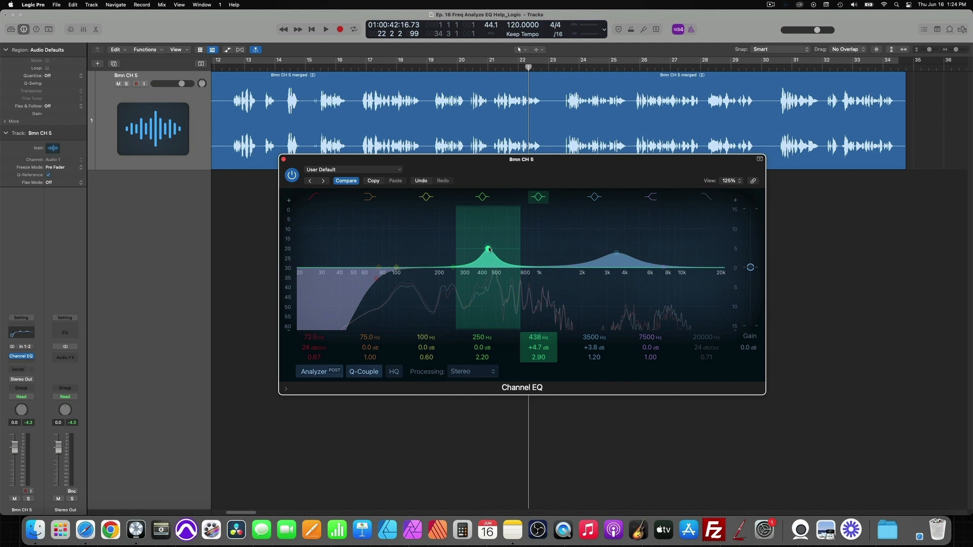
# Step: Cut the same midrange band to -3.6 dB at 436 Hz with a Q of 1.50, and audition the cut
pyautogui.moveTo(490, 249); pyautogui.dragTo(489, 290)
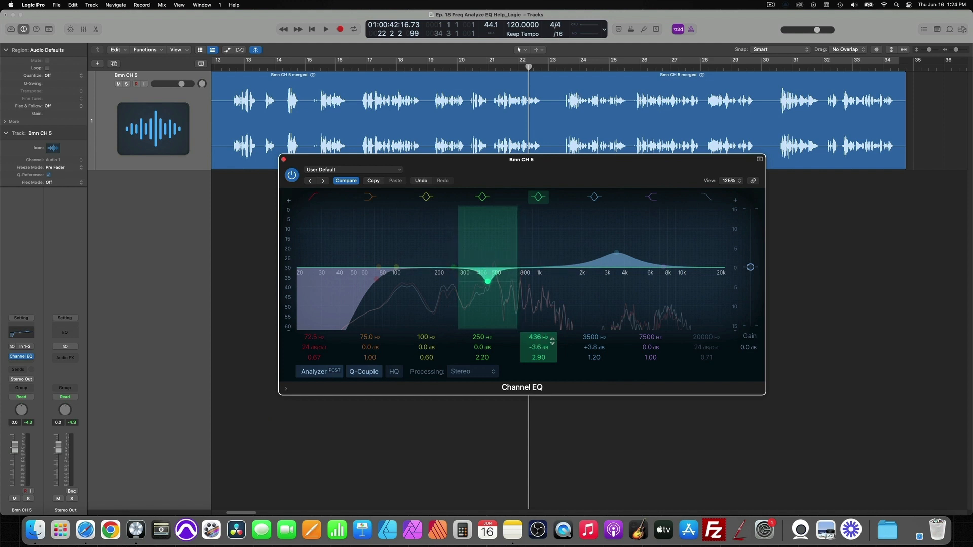
pyautogui.moveTo(538, 354); pyautogui.dragTo(539, 357)
pyautogui.press('space')
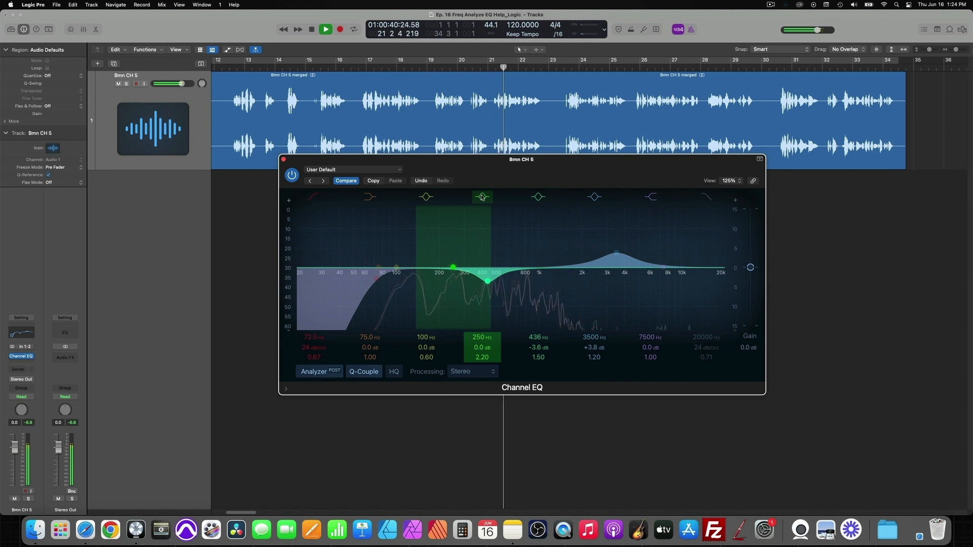
pyautogui.press('space')
# Step: Bypass the 436 Hz band and play the recording without its cut for comparison
pyautogui.click(539, 198)
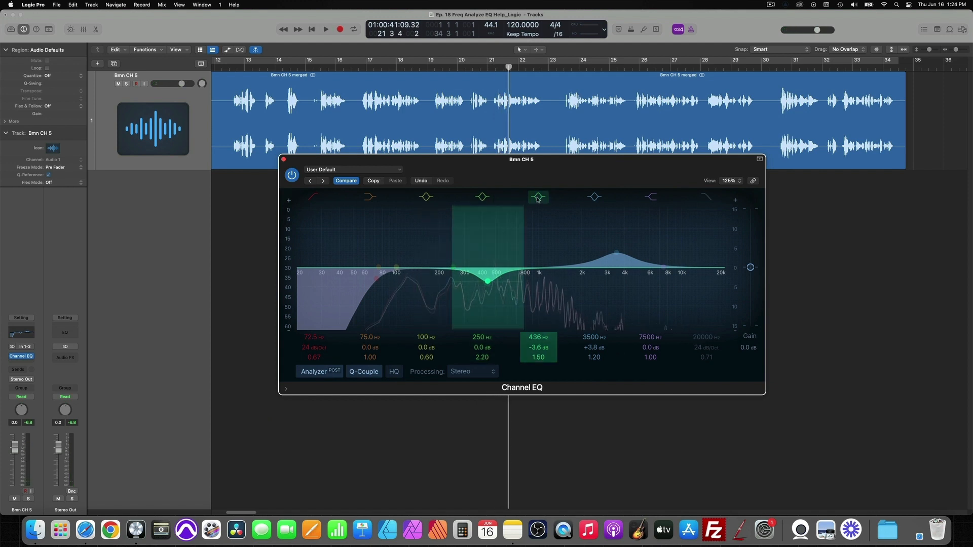
pyautogui.click(538, 198)
pyautogui.press('space')
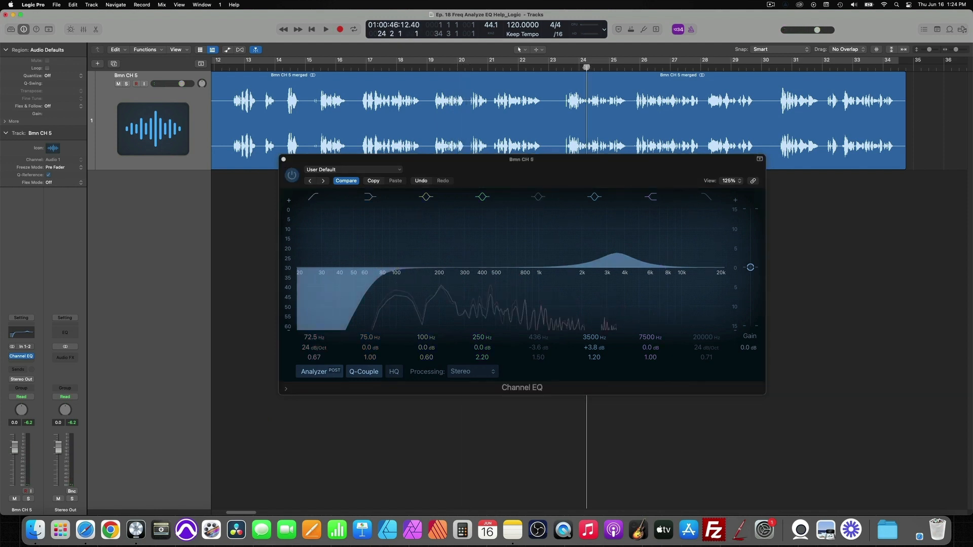
# Step: Replay the short vocal passage around bar 25 with the 436 Hz band still bypassed
pyautogui.press('space')
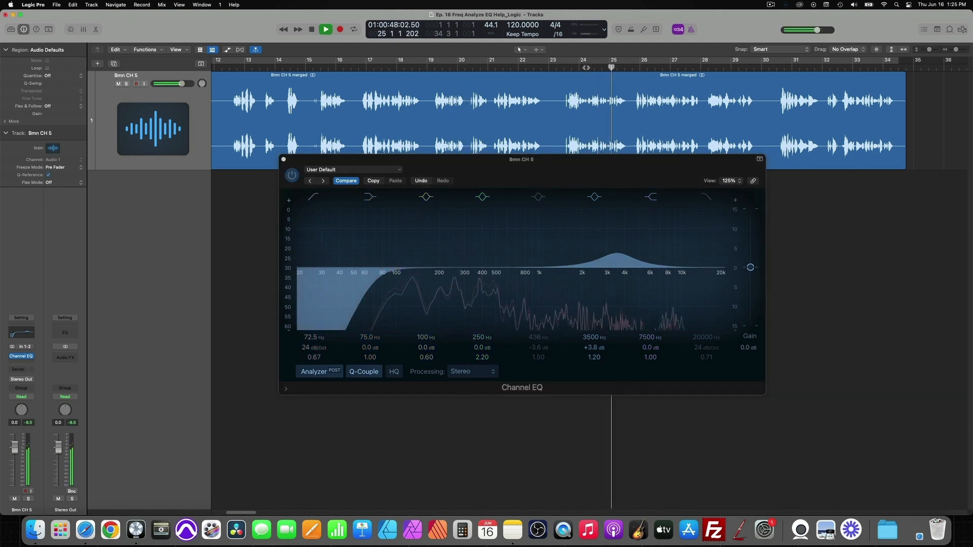
pyautogui.press('space')
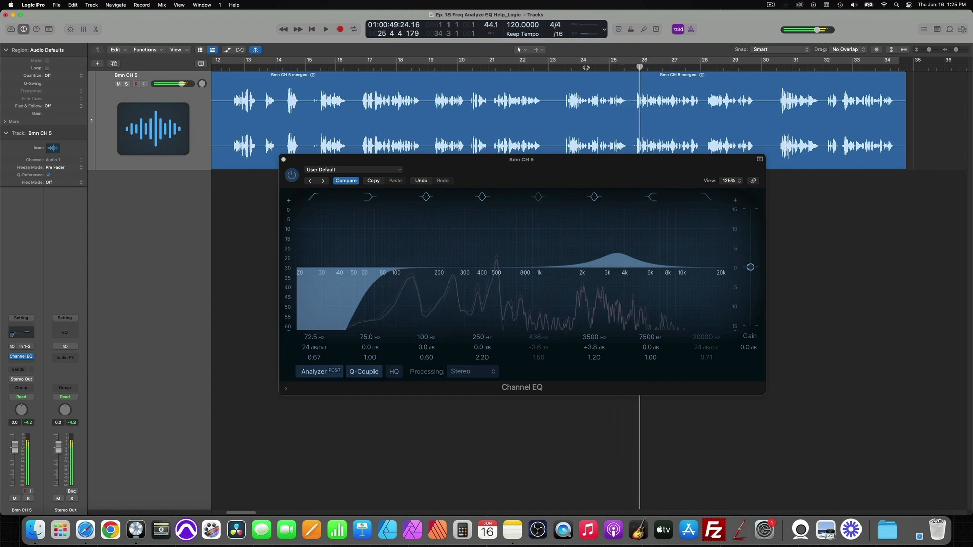
pyautogui.press('space')
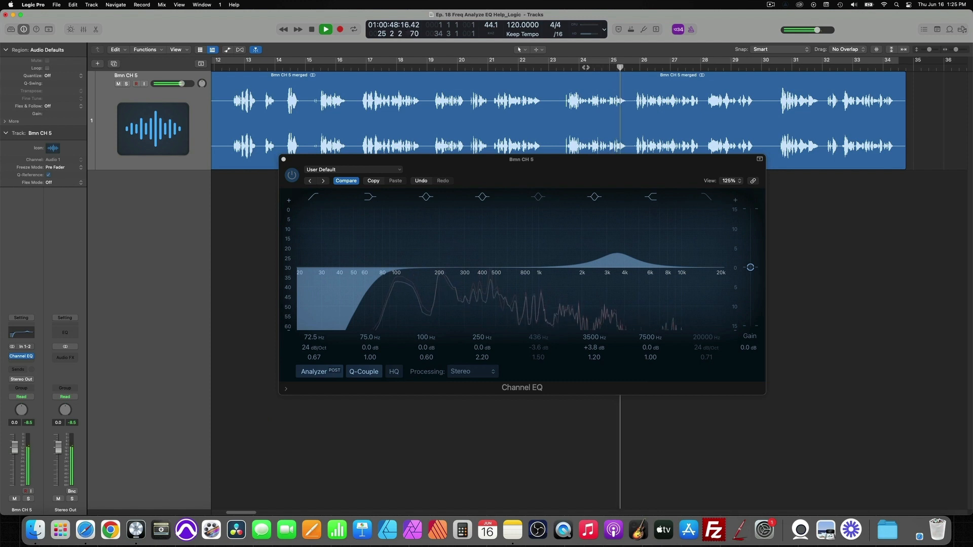
pyautogui.press('space')
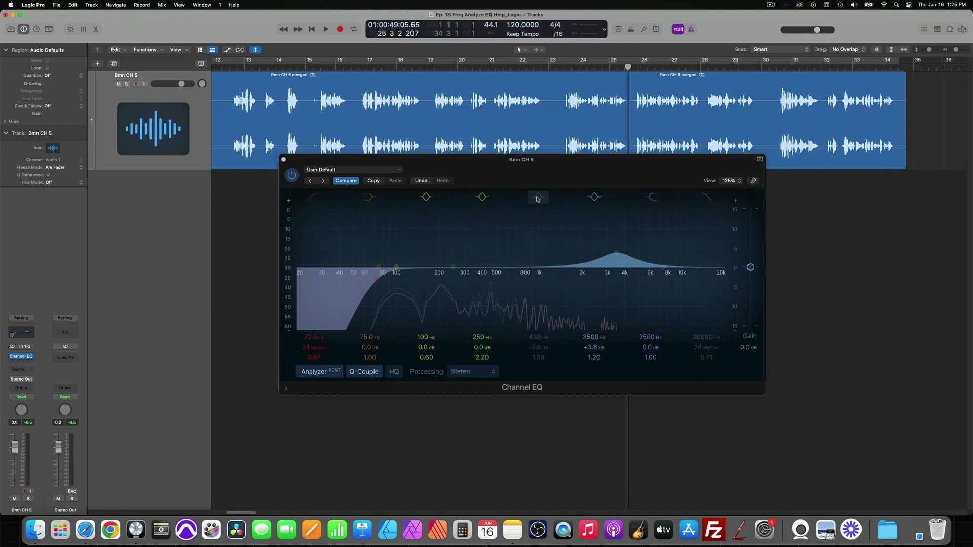
# Step: Re-enable the 436 Hz band and audition the same passage with its cut active
pyautogui.press('space')
pyautogui.click(538, 198)
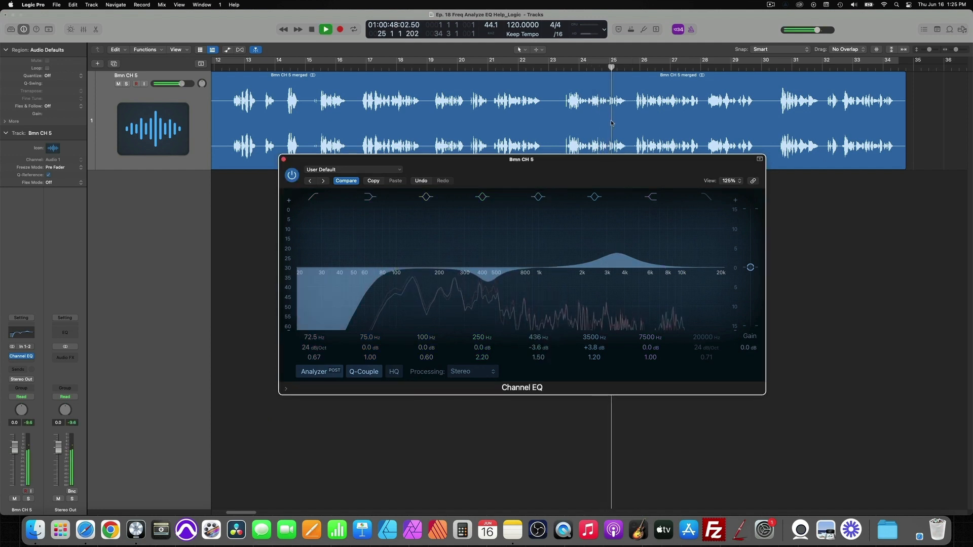
pyautogui.press('space')
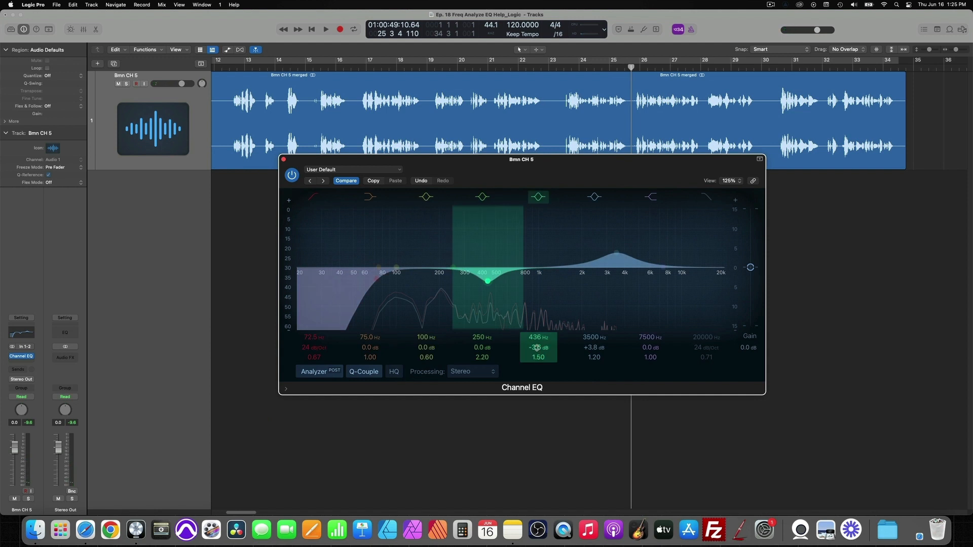
# Step: Deepen the 436 Hz cut to -4.6 dB with a Q of 1.00 and audition the passage
pyautogui.moveTo(537, 346); pyautogui.dragTo(538, 362)
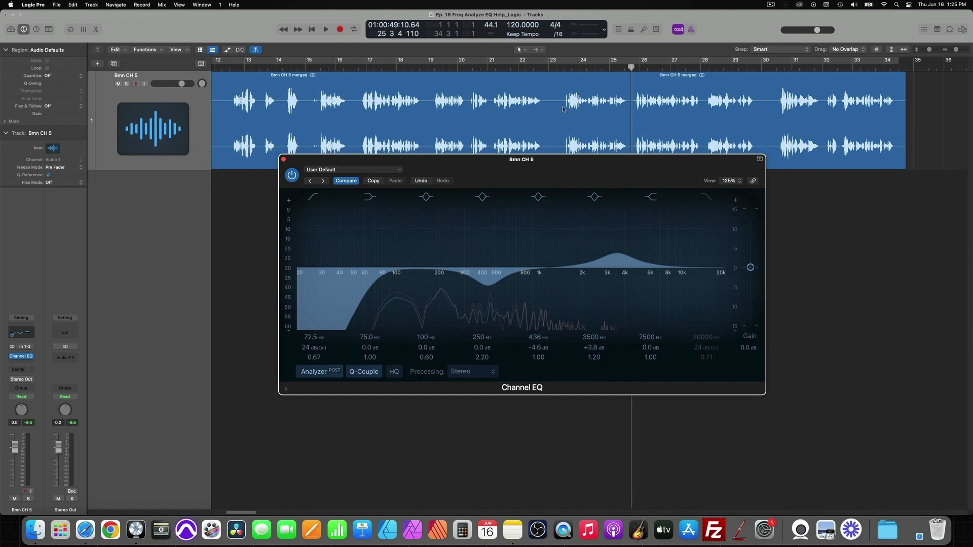
pyautogui.press('space')
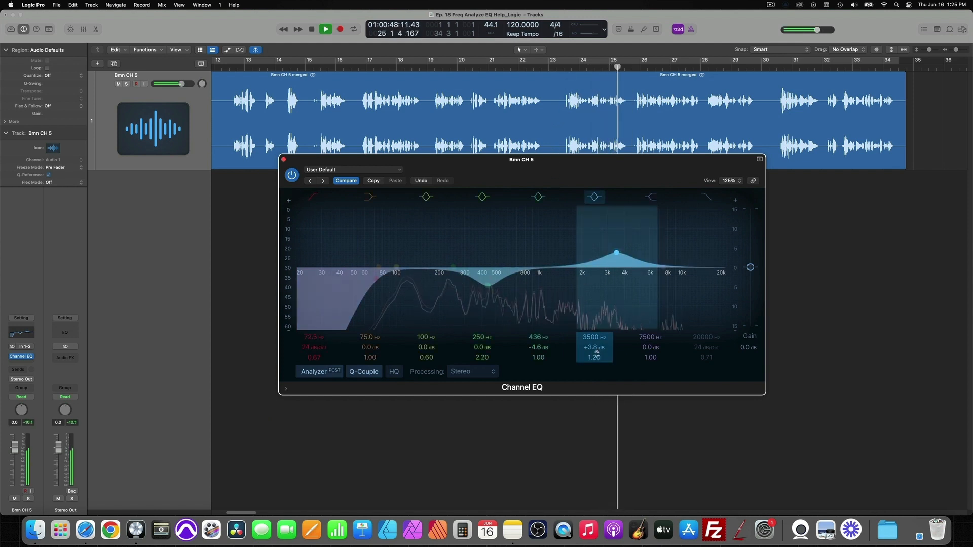
pyautogui.press('space')
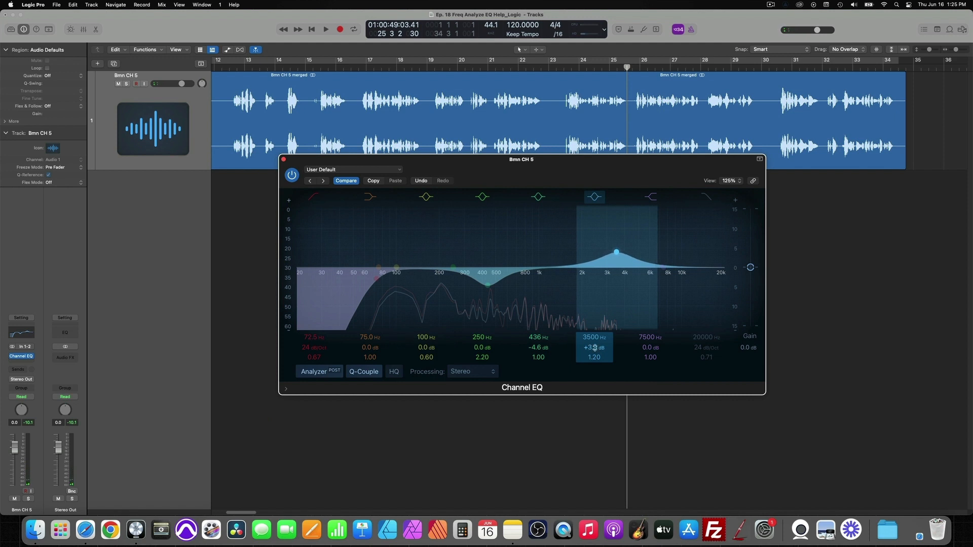
# Step: Set the 436 Hz band to -3.7 dB with a Q of 1.20 and the 3500 Hz band to +3.9 dB, auditioning the result
pyautogui.moveTo(539, 350); pyautogui.dragTo(541, 356)
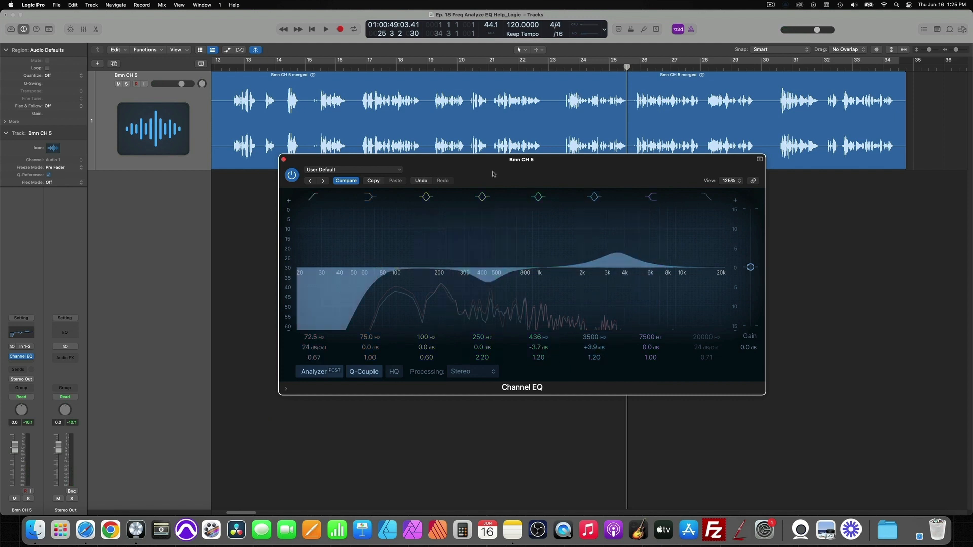
pyautogui.click(593, 67)
pyautogui.press('space')
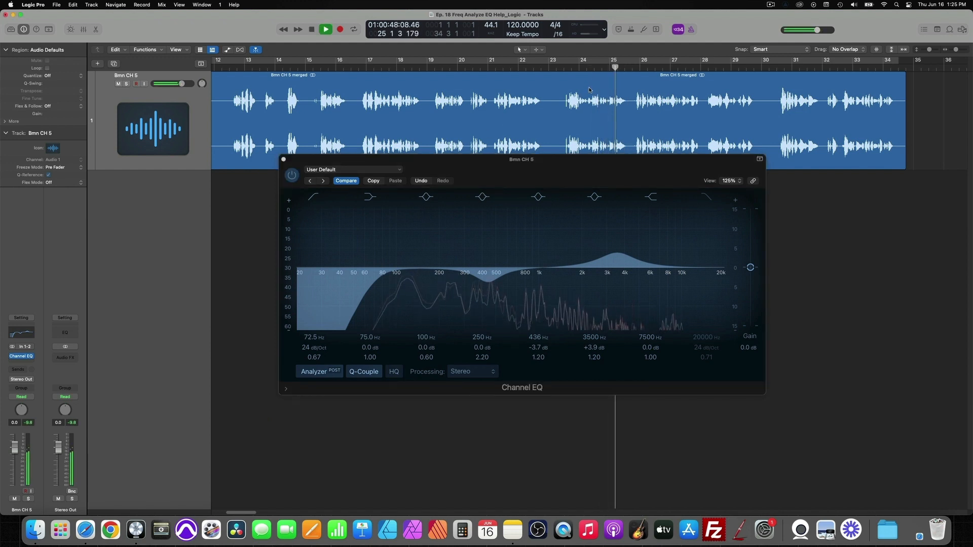
pyautogui.press('space')
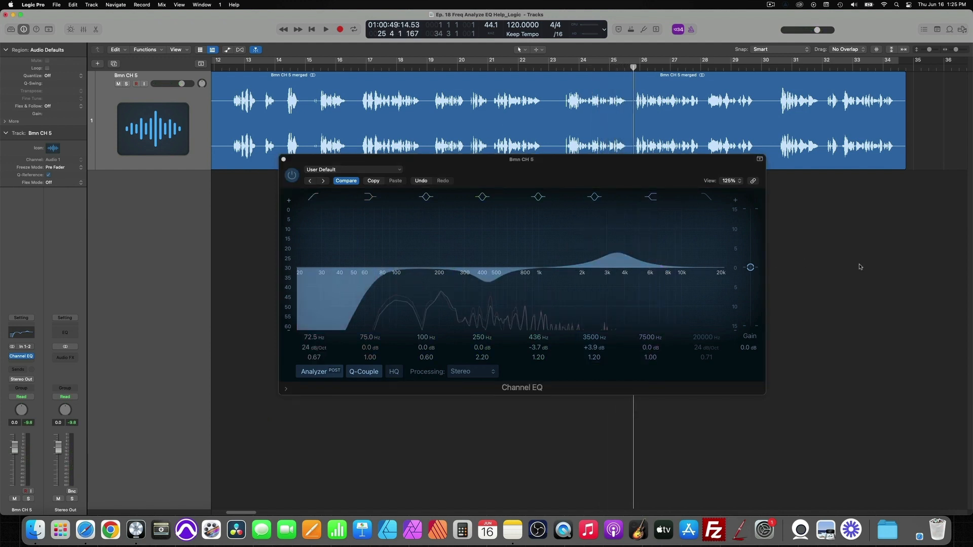